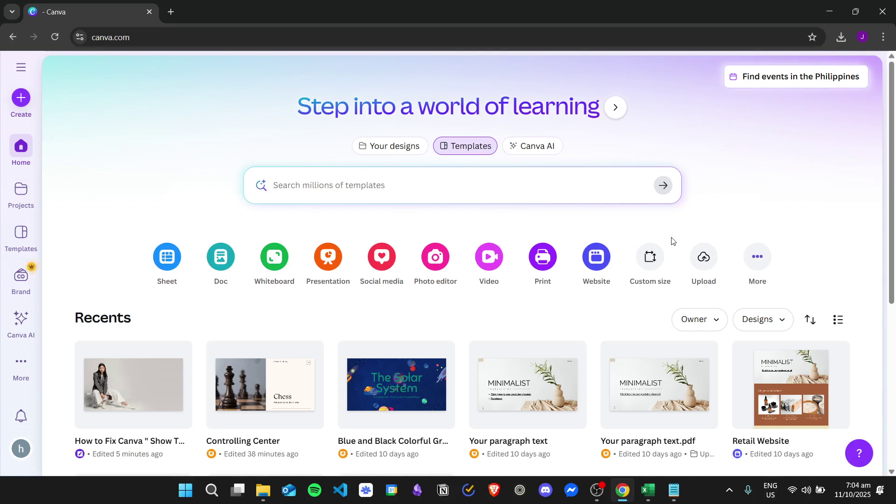
- Open the Retail Website template and switch it into full editing mode
{"action": "mouse_move", "coordinate": [747, 347]}
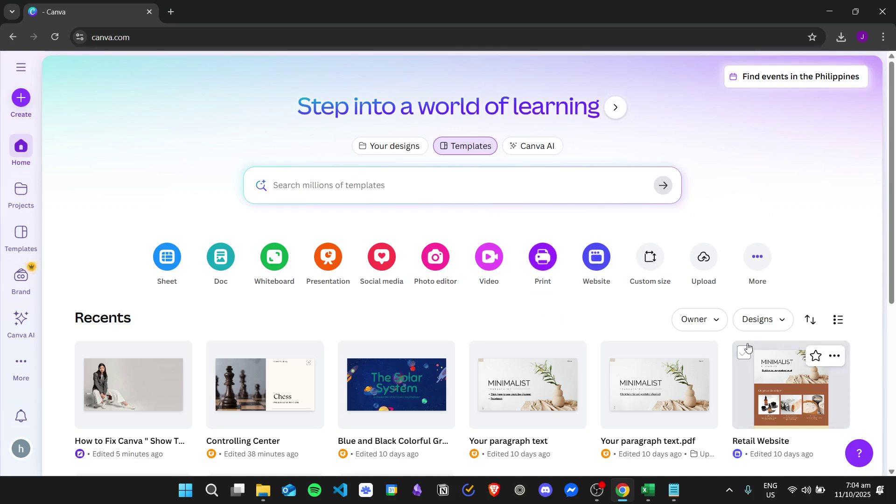
{"action": "left_click", "coordinate": [787, 394]}
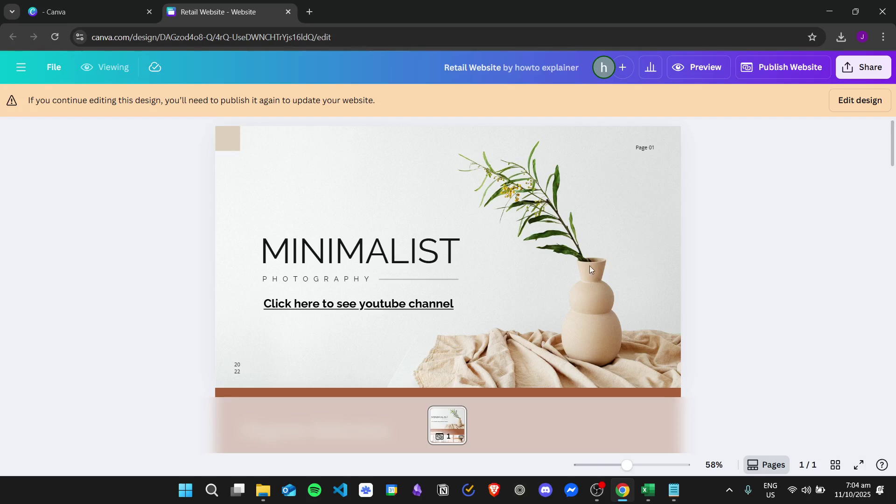
{"action": "left_click", "coordinate": [869, 103]}
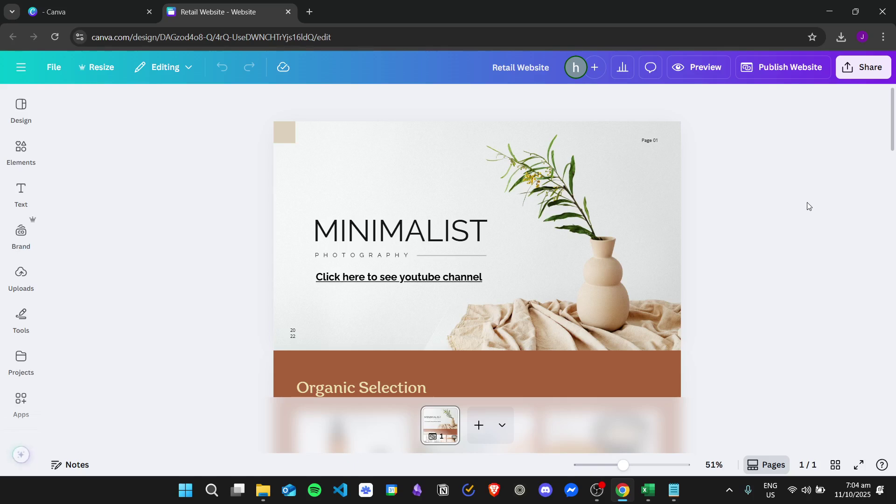
- Search the Elements library for 'search bar' and drag the first graphic onto the page
{"action": "left_click", "coordinate": [14, 156]}
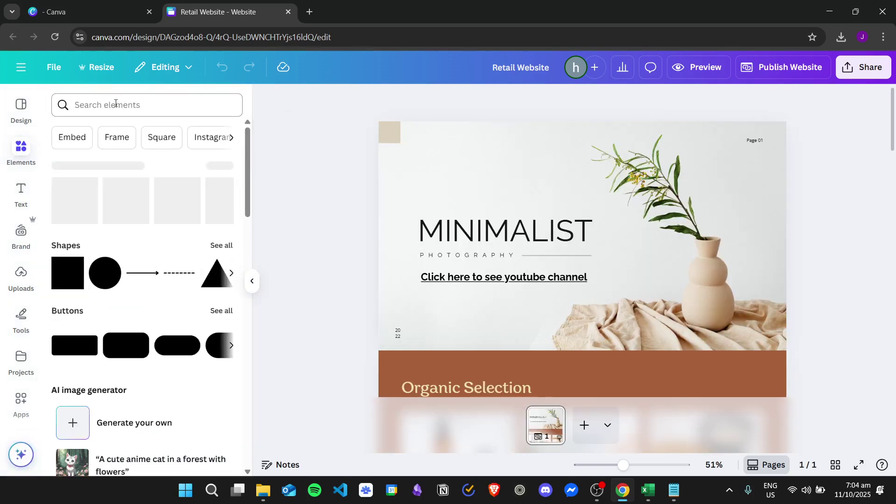
{"action": "left_click", "coordinate": [113, 105]}
{"action": "type", "text": "search"}
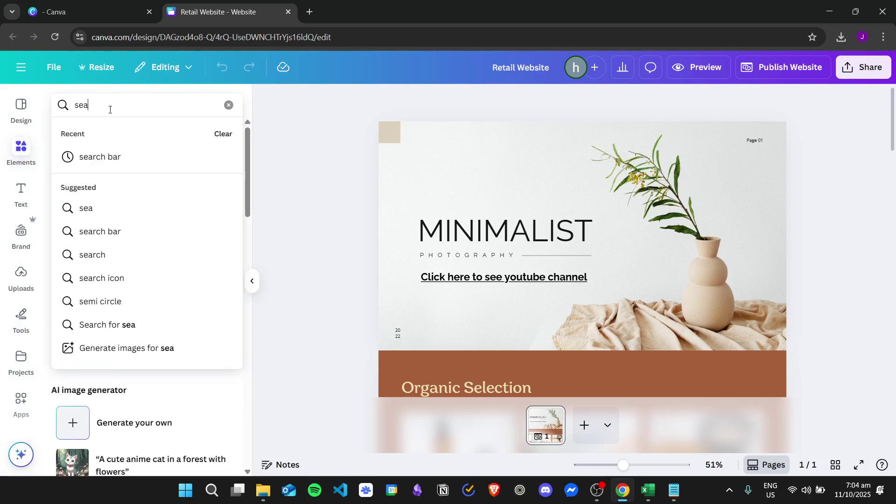
{"action": "left_click", "coordinate": [114, 155]}
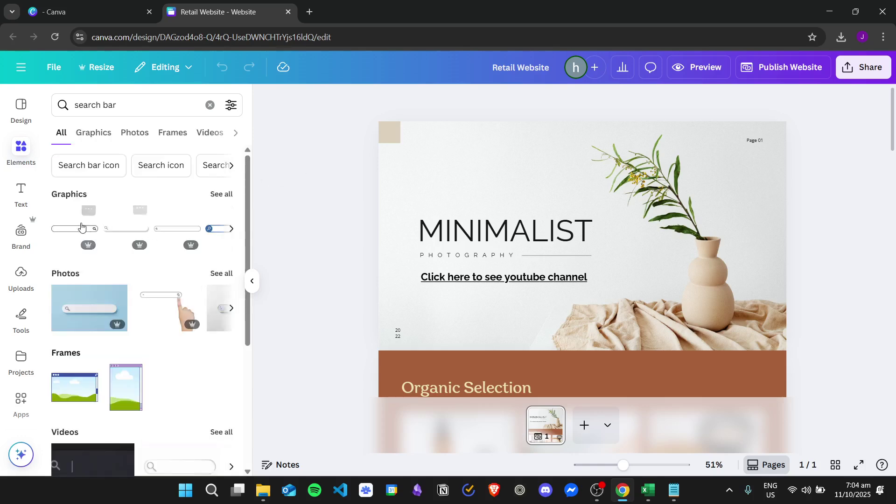
{"action": "left_click_drag", "start_coordinate": [70, 229], "coordinate": [439, 136]}
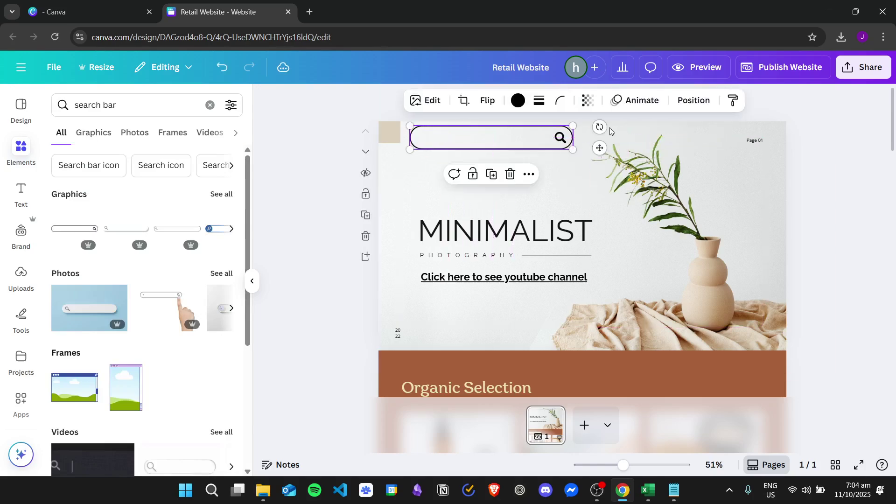
- Shrink the search bar graphic and move it into the top-left corner
{"action": "left_click_drag", "start_coordinate": [570, 126], "coordinate": [521, 133]}
{"action": "left_click_drag", "start_coordinate": [450, 144], "coordinate": [447, 130]}
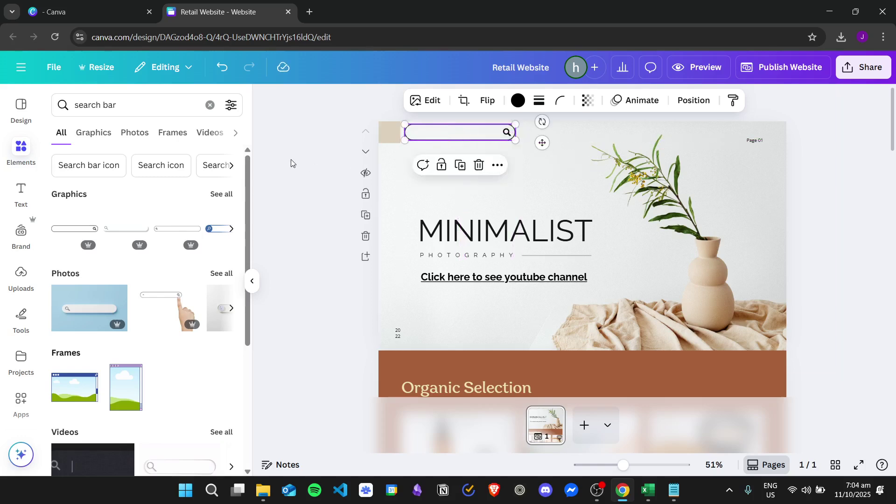
{"action": "left_click", "coordinate": [262, 120]}
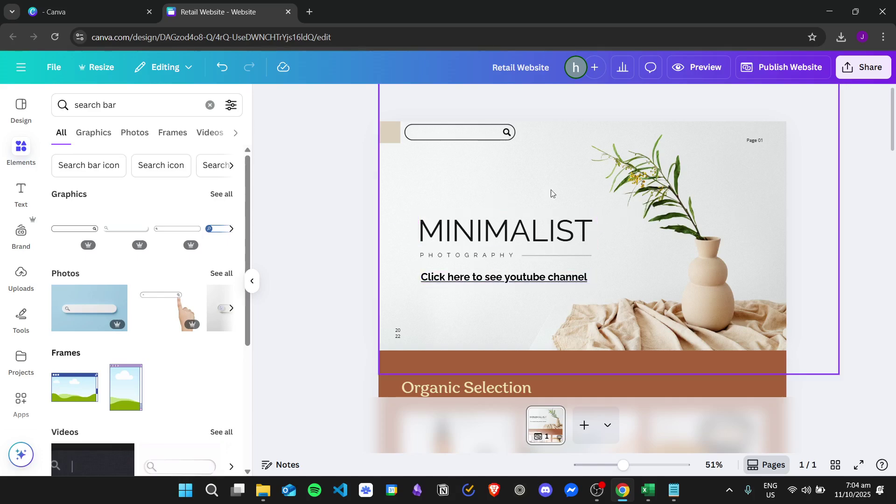
{"action": "left_click", "coordinate": [702, 69]}
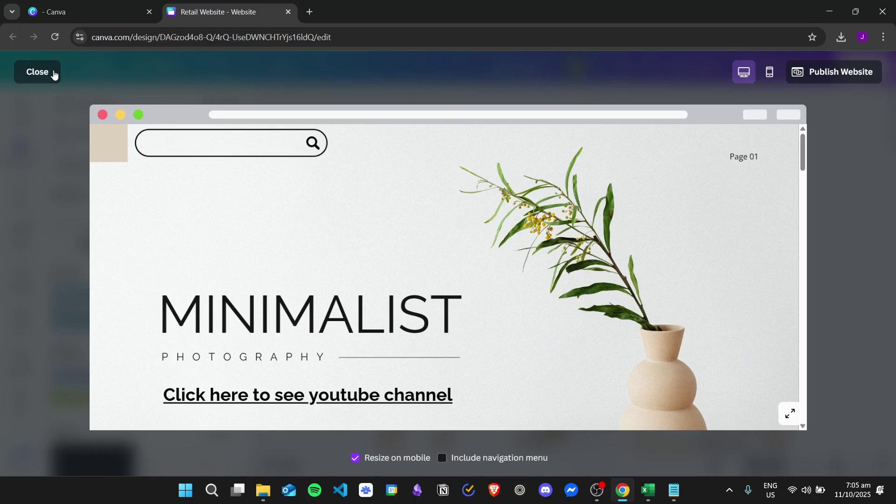
{"action": "left_click", "coordinate": [37, 71]}
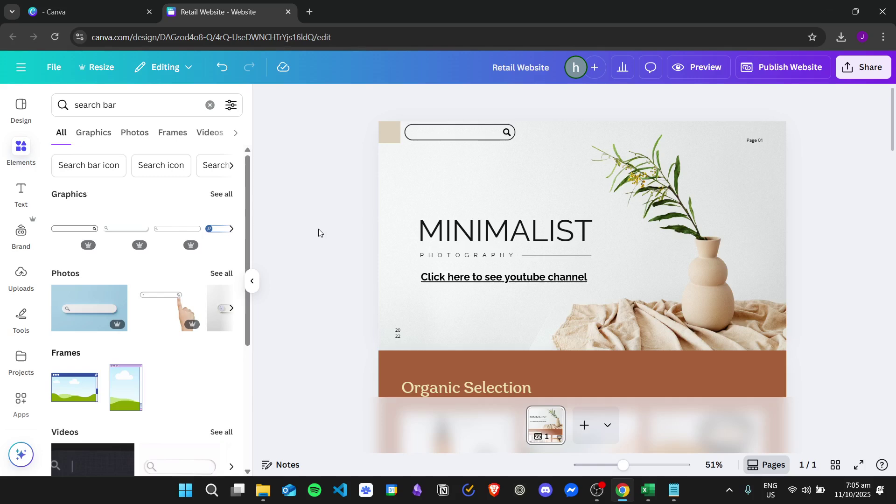
- Delete the search bar and add three blank pages after the Minimalist home page
{"action": "left_click", "coordinate": [470, 141]}
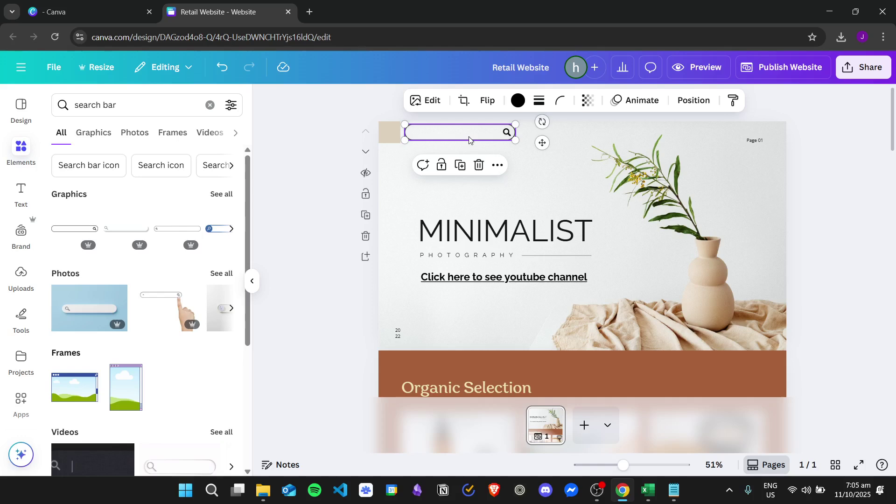
{"action": "key", "text": "Delete"}
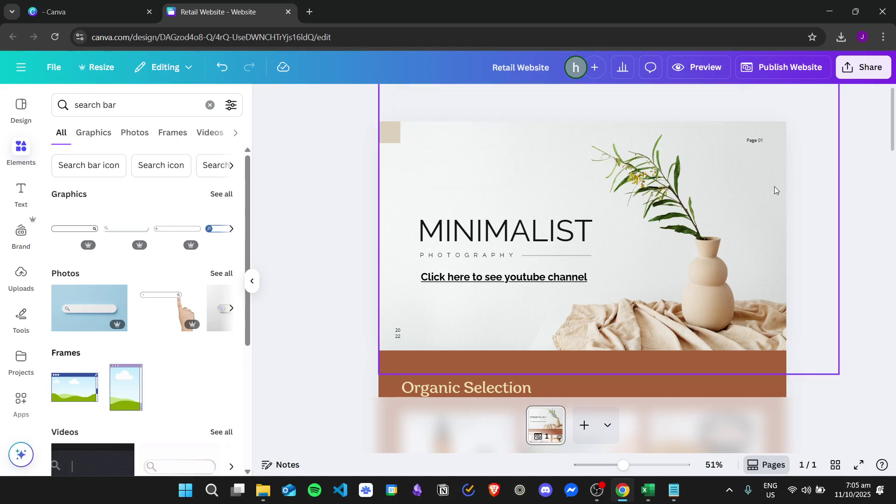
{"action": "left_click", "coordinate": [584, 425]}
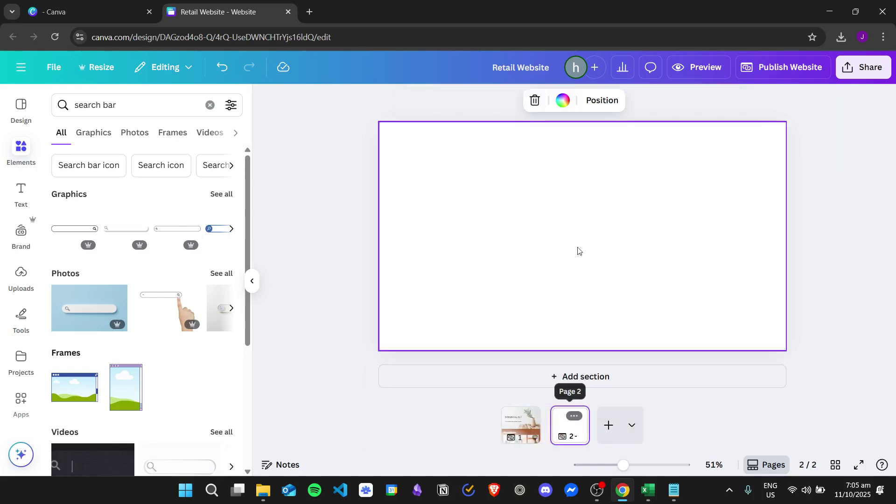
{"action": "left_click", "coordinate": [609, 425]}
{"action": "left_click", "coordinate": [632, 425]}
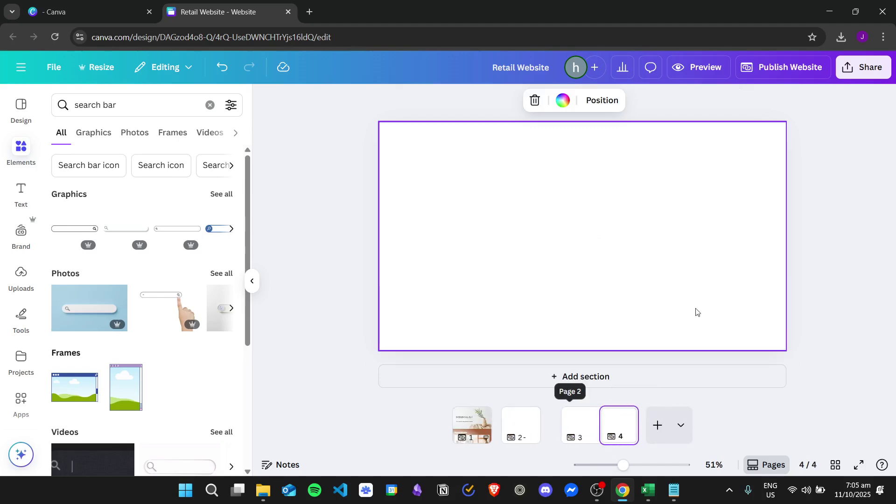
{"action": "left_click", "coordinate": [474, 424]}
{"action": "left_click", "coordinate": [522, 425]}
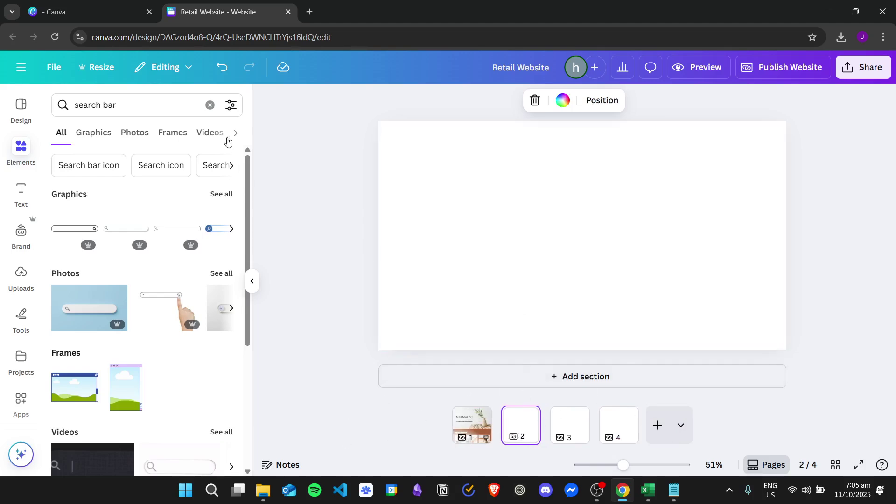
- Give page 1 the title 'Home'
{"action": "left_click", "coordinate": [470, 425]}
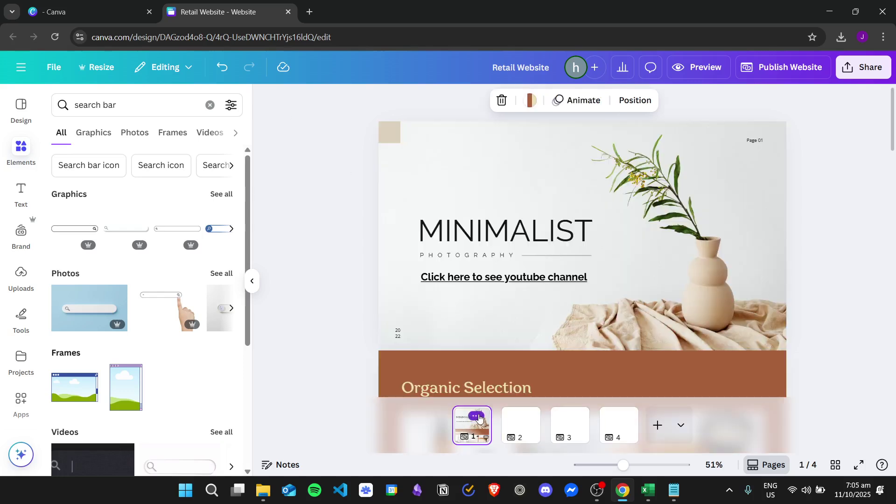
{"action": "left_click", "coordinate": [476, 415]}
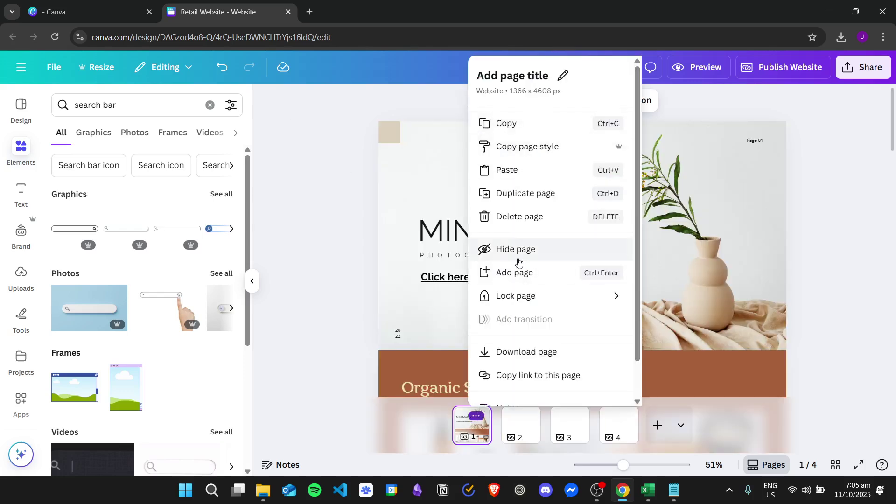
{"action": "scroll", "coordinate": [523, 267], "scroll_direction": "down", "scroll_amount": 1}
{"action": "left_click", "coordinate": [471, 432]}
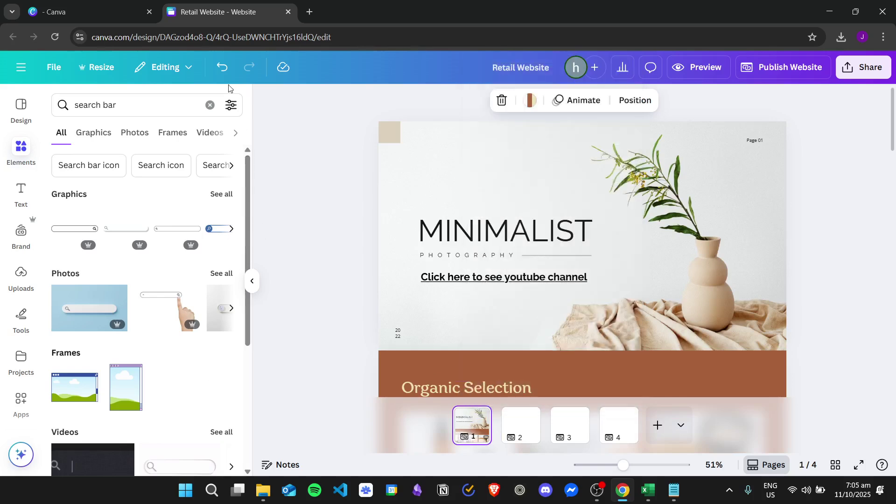
{"action": "left_click", "coordinate": [253, 282]}
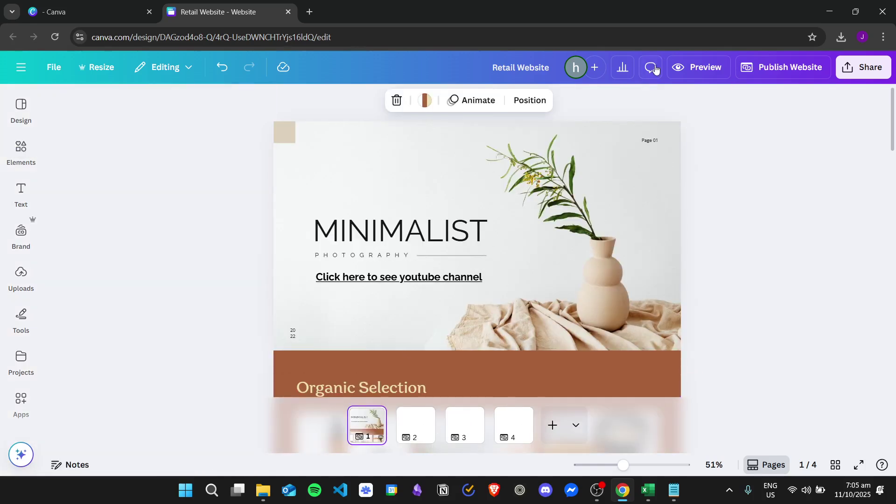
{"action": "mouse_move", "coordinate": [366, 423]}
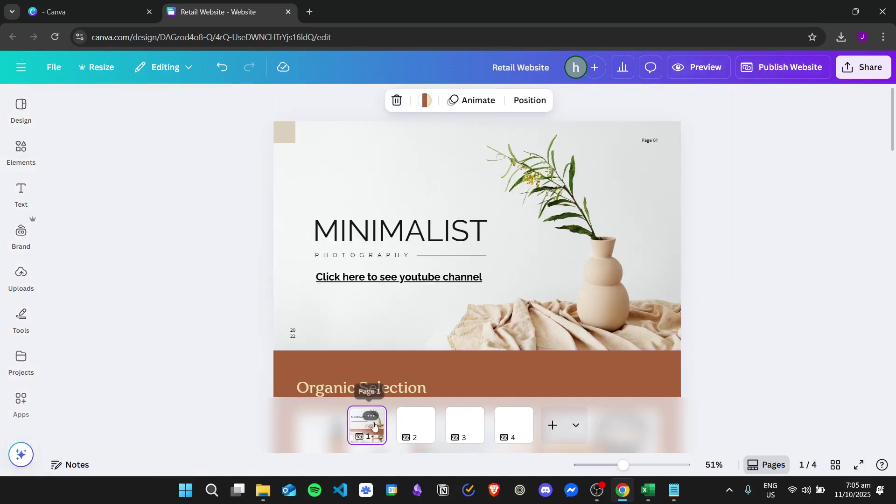
{"action": "left_click", "coordinate": [372, 416]}
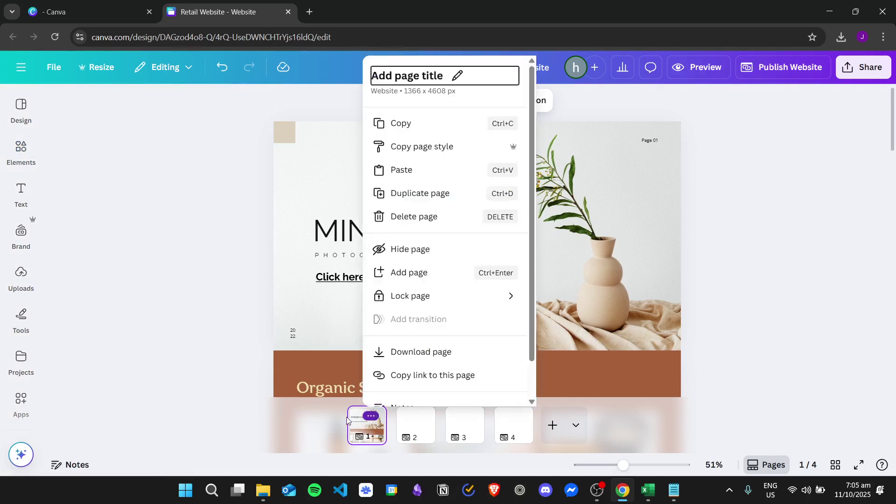
{"action": "left_click", "coordinate": [463, 77]}
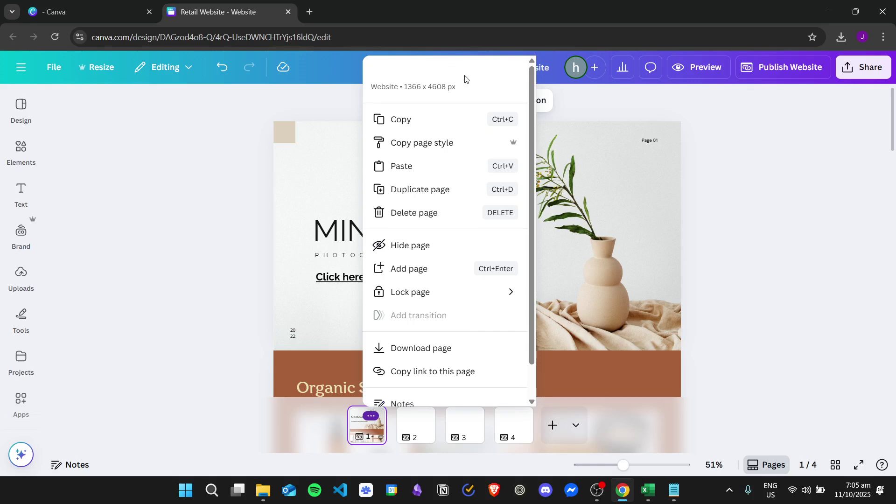
{"action": "type", "text": "Home"}
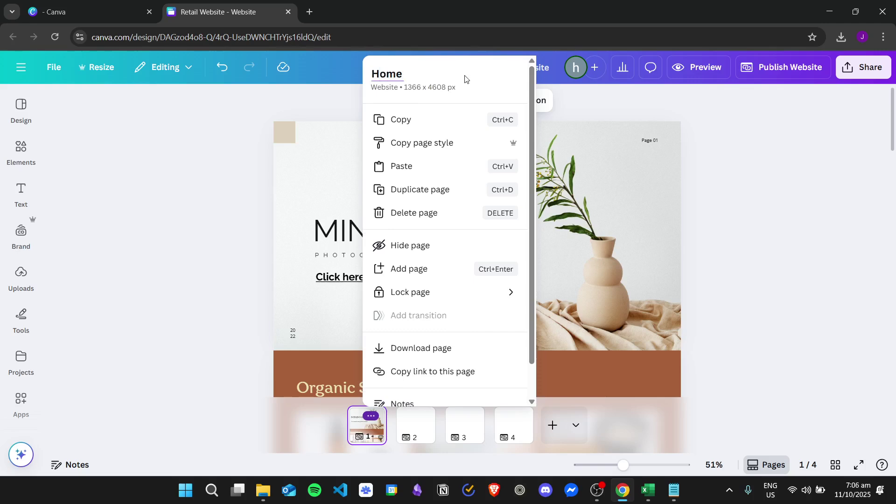
{"action": "left_click", "coordinate": [772, 186]}
- Title page 2 'About'
{"action": "left_click", "coordinate": [414, 423]}
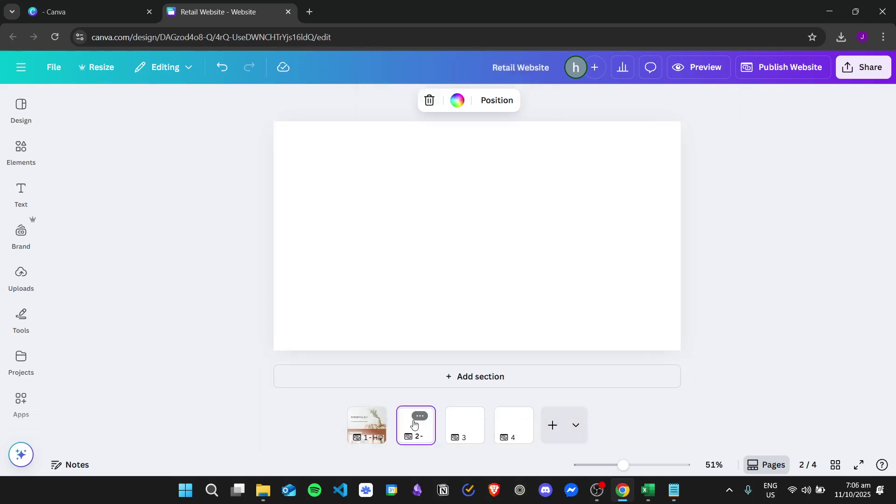
{"action": "left_click", "coordinate": [416, 418]}
{"action": "left_click", "coordinate": [510, 74]}
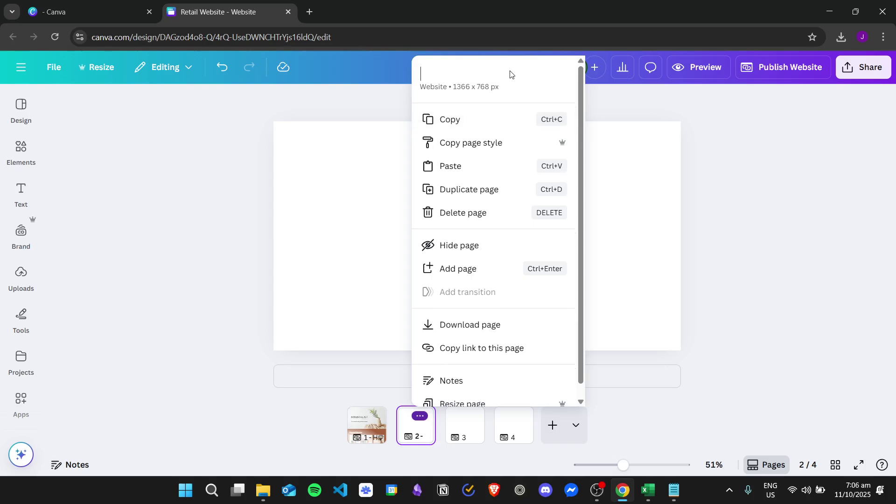
{"action": "type", "text": "About"}
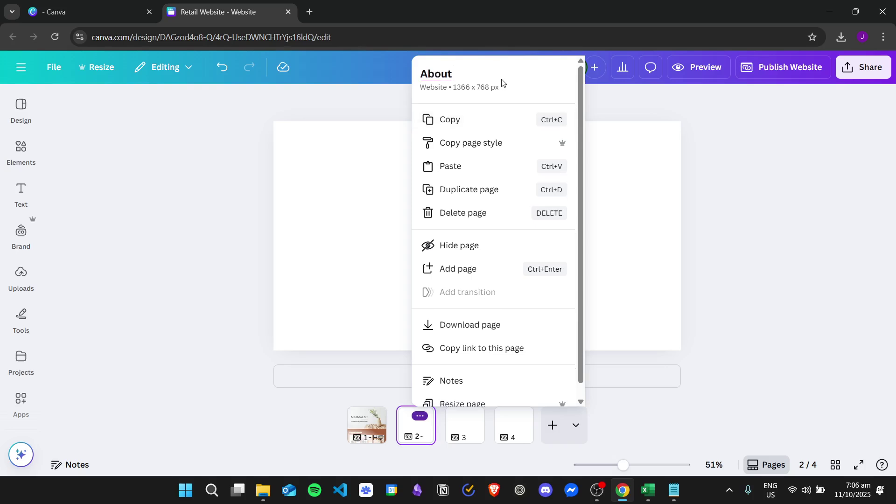
{"action": "left_click", "coordinate": [814, 194]}
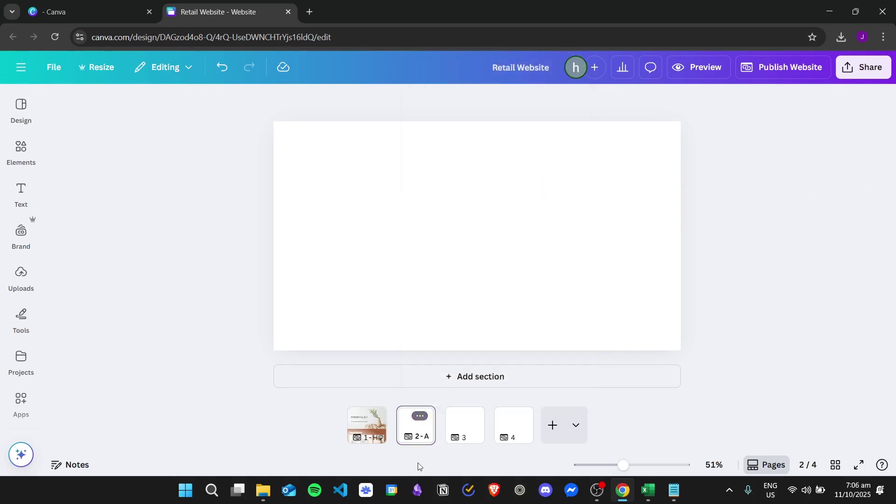
- Title page 3 'Shop'
{"action": "left_click", "coordinate": [456, 417]}
{"action": "left_click", "coordinate": [469, 416]}
{"action": "left_click", "coordinate": [550, 76]}
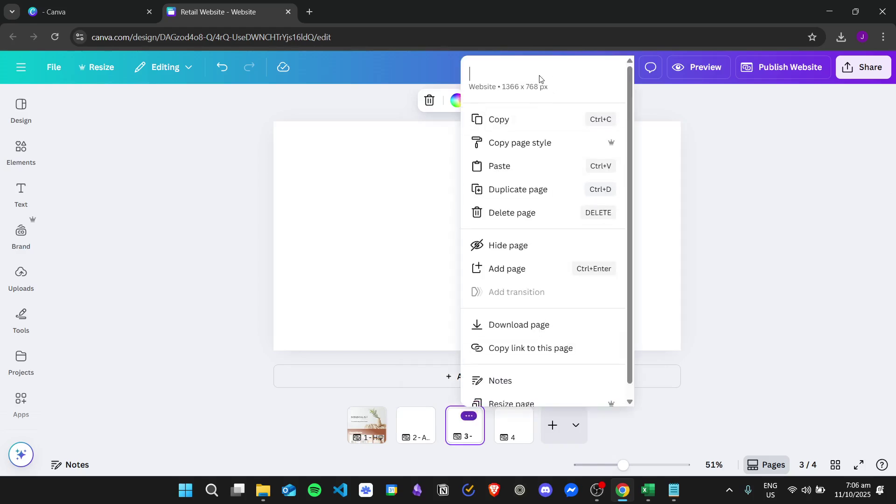
{"action": "type", "text": "Shop"}
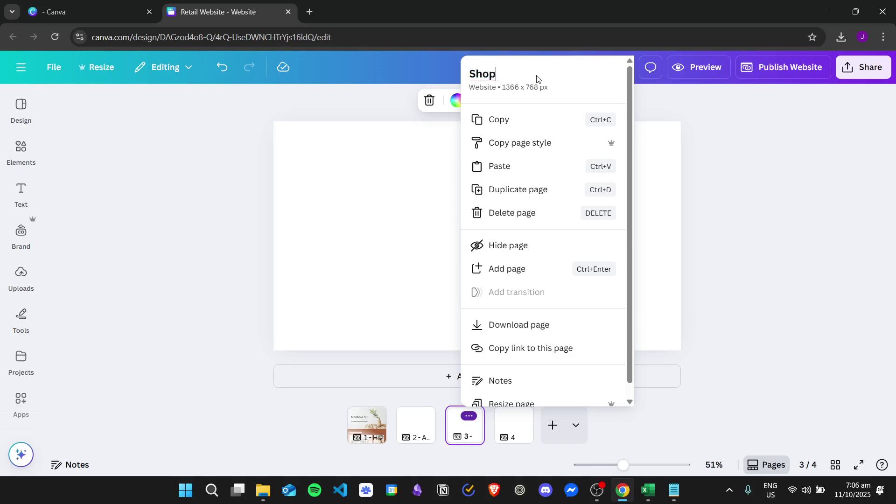
{"action": "key", "text": "Return"}
{"action": "left_click", "coordinate": [751, 167]}
- Title page 4 'Contact'
{"action": "left_click", "coordinate": [506, 422]}
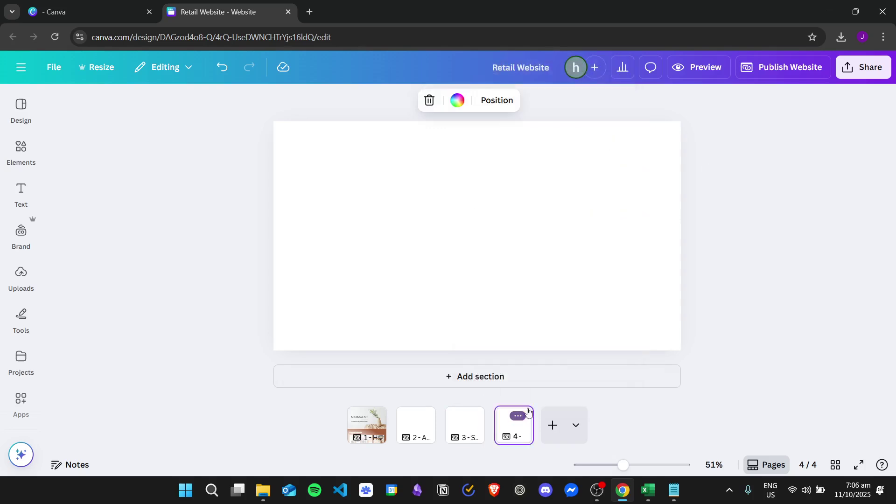
{"action": "left_click", "coordinate": [517, 416]}
{"action": "left_click", "coordinate": [602, 76]}
{"action": "type", "text": "C"}
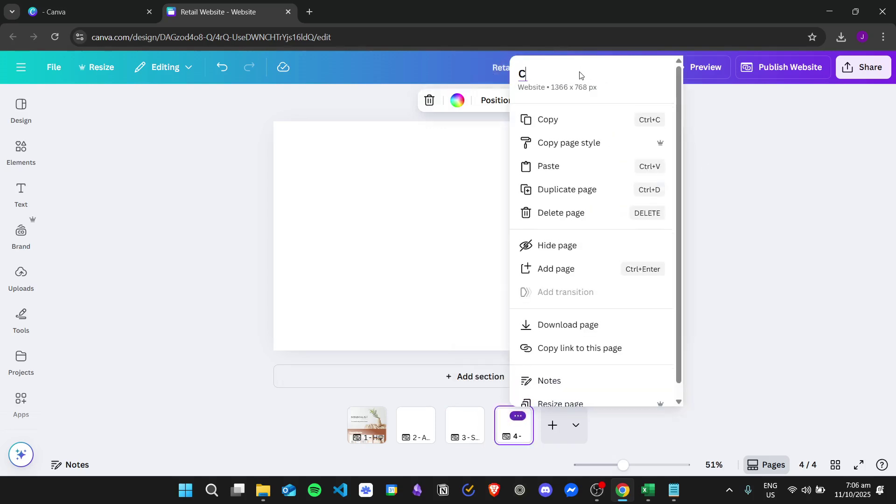
{"action": "type", "text": "ontact"}
{"action": "left_click", "coordinate": [799, 171]}
- Preview the website from the Home page with the navigation menu included
{"action": "left_click", "coordinate": [380, 423]}
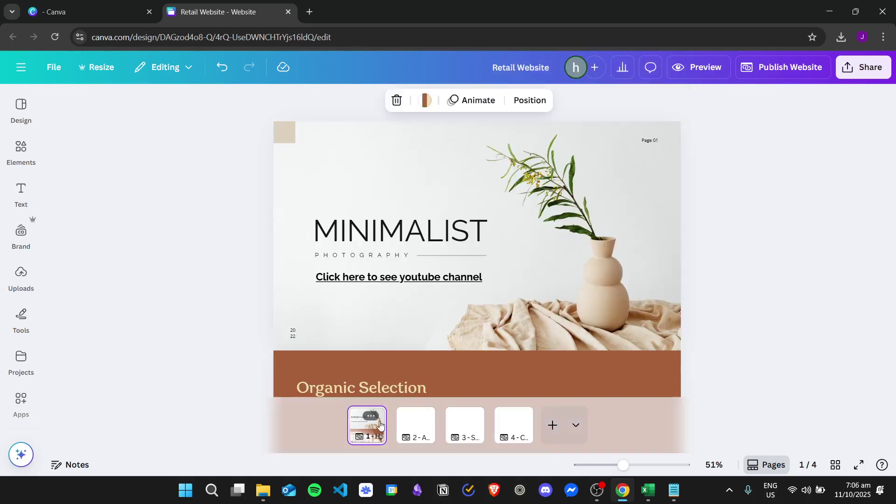
{"action": "left_click", "coordinate": [701, 70]}
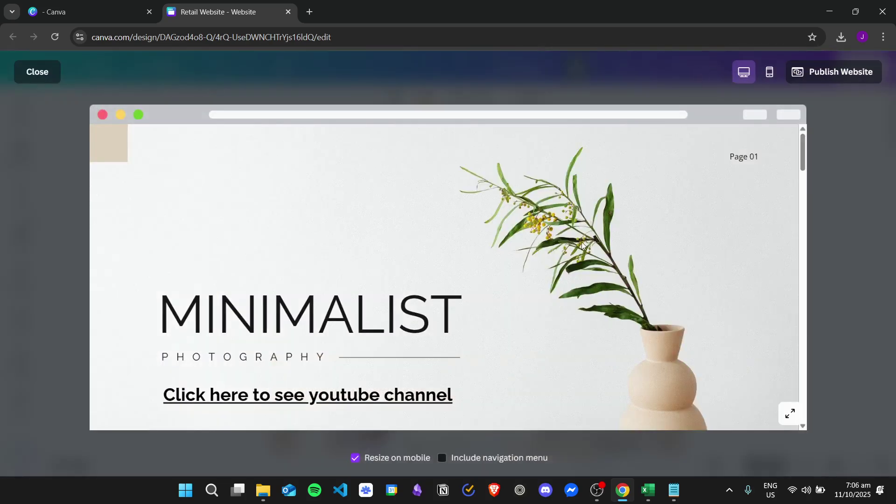
{"action": "left_click", "coordinate": [498, 460]}
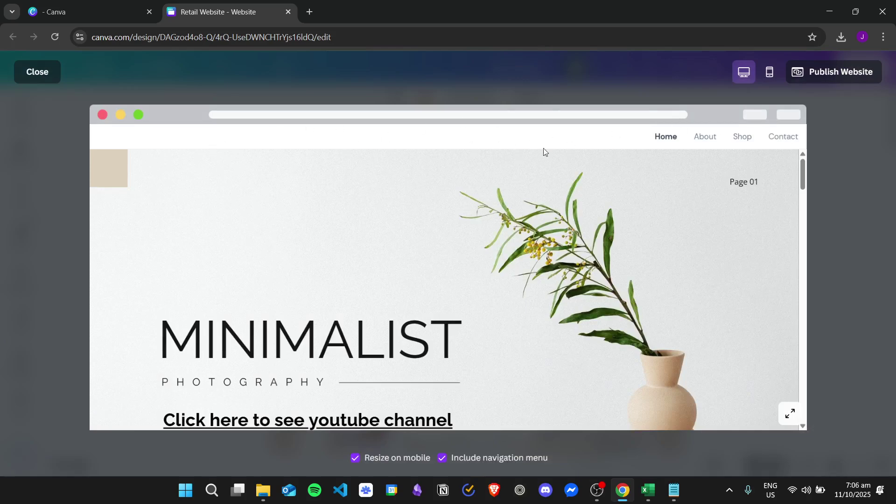
- Browse the About, Shop and Contact pages in the preview, then return to Home
{"action": "left_click", "coordinate": [700, 139]}
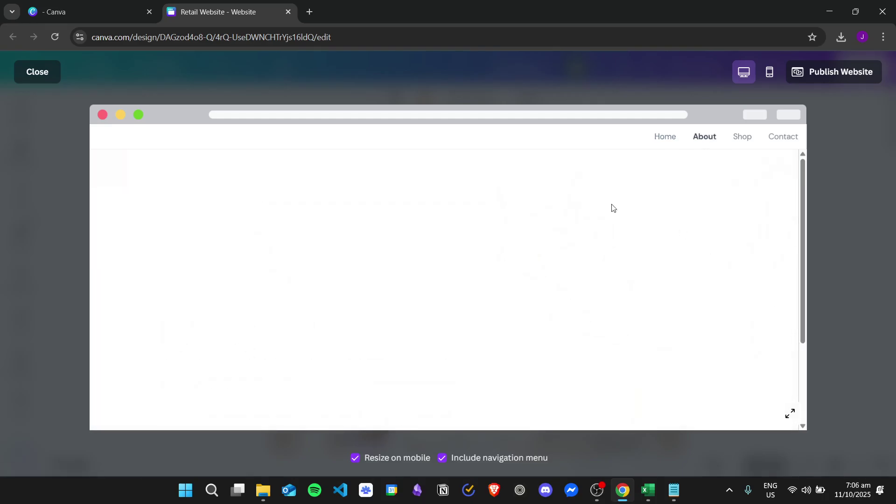
{"action": "left_click", "coordinate": [741, 137]}
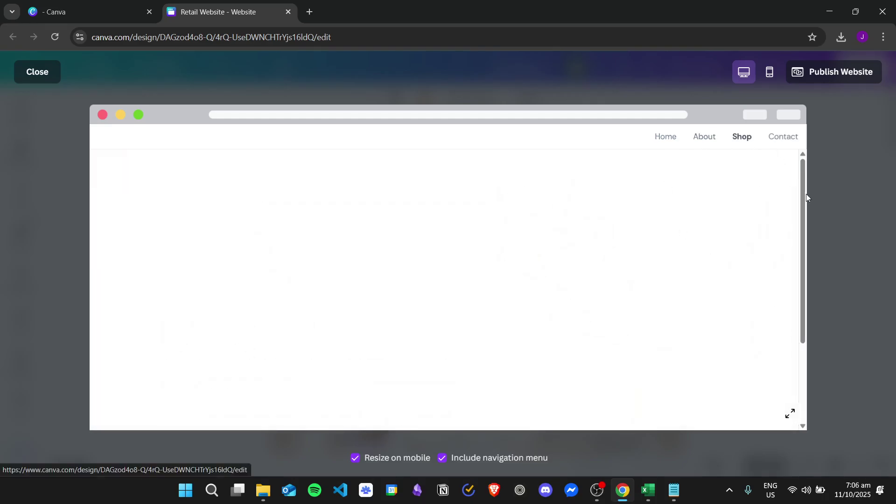
{"action": "left_click", "coordinate": [782, 139]}
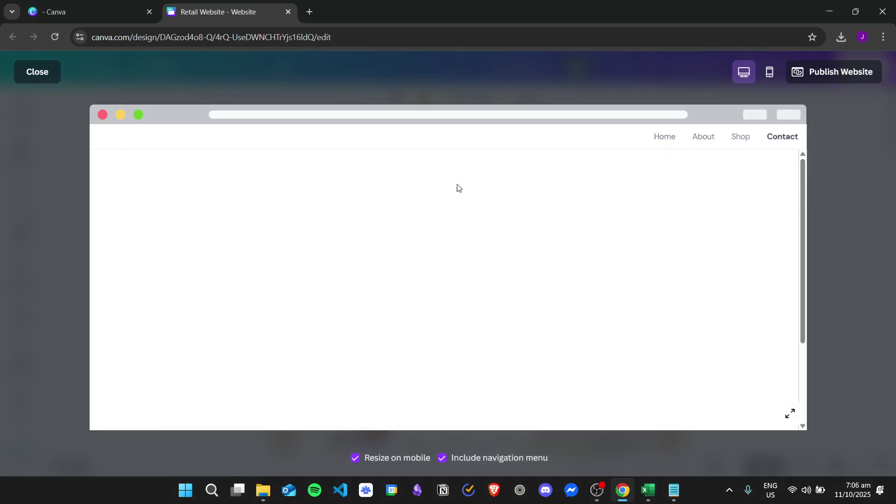
{"action": "left_click", "coordinate": [739, 140]}
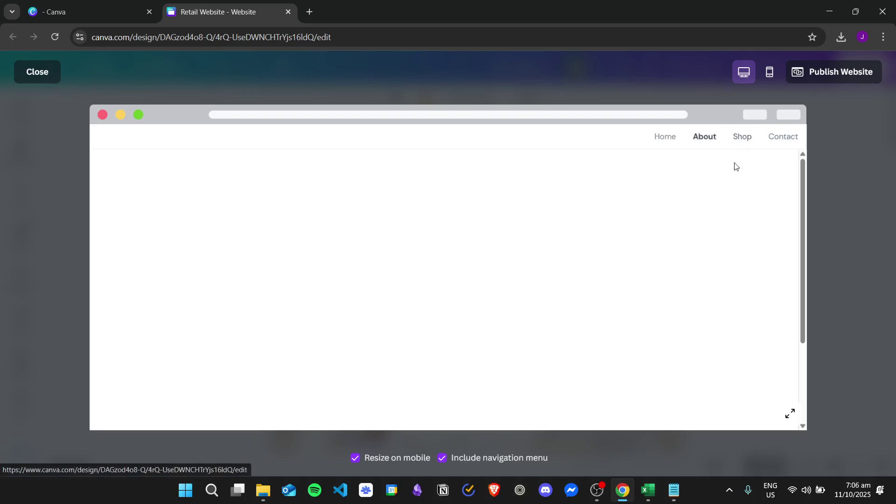
{"action": "left_click", "coordinate": [670, 140]}
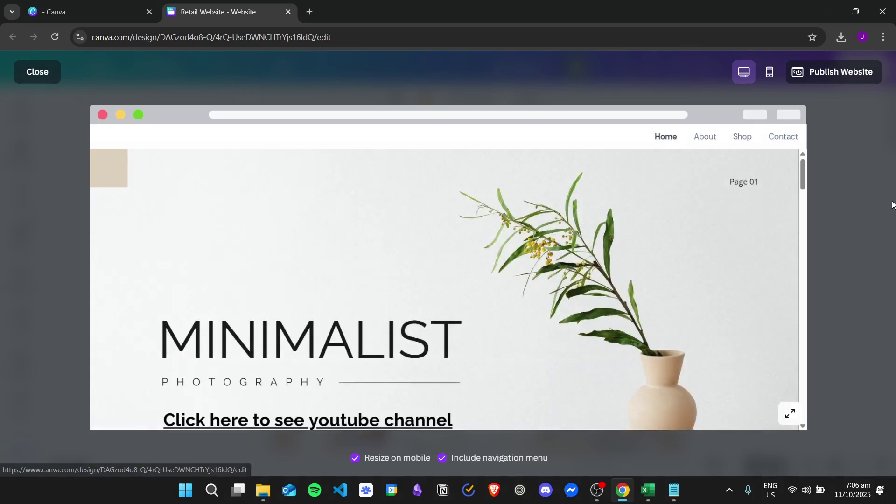
- Close the website preview and deselect the Home page in the editor
{"action": "left_click", "coordinate": [49, 72]}
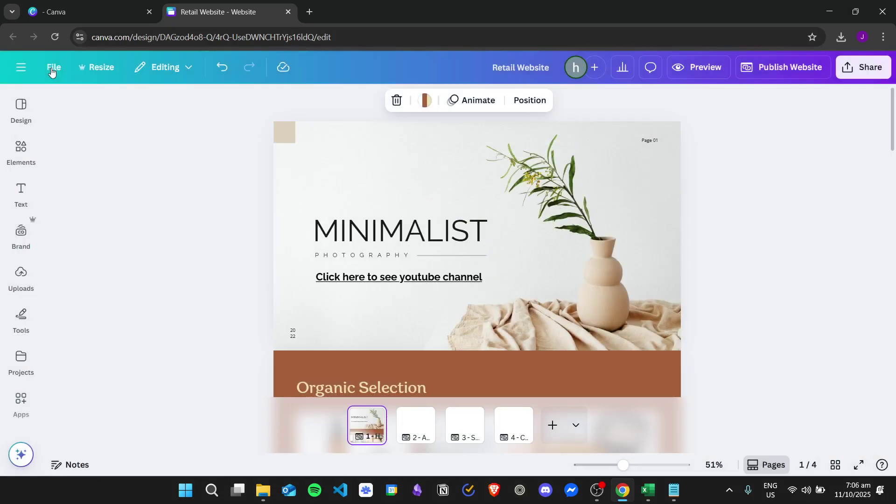
{"action": "left_click", "coordinate": [784, 178]}
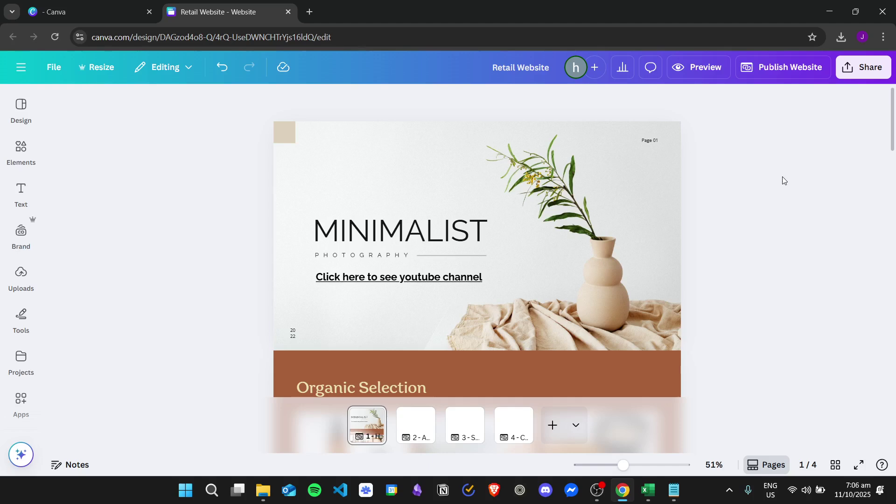